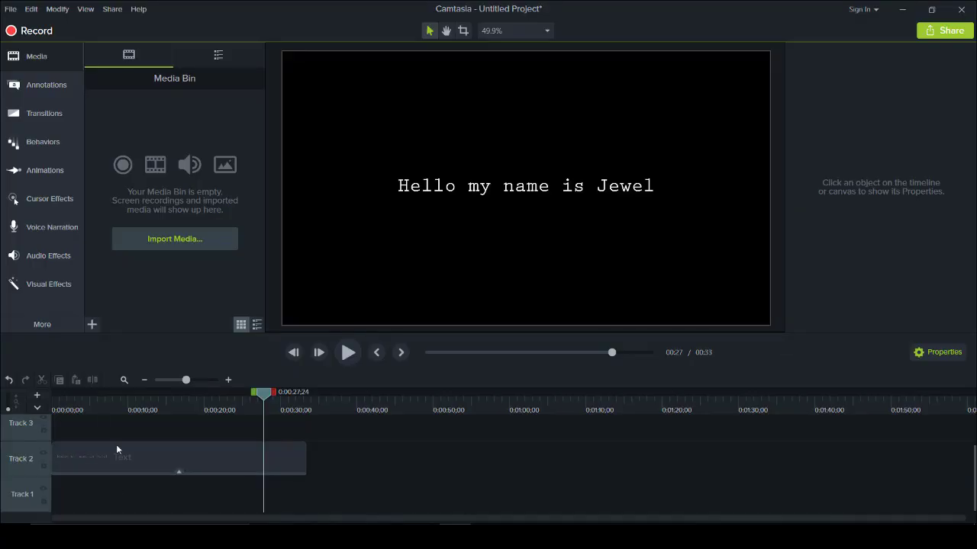
- Preview the 'Hello my name is Jewel' typewriter example from 0:00, then pause it
drag(58, 408, 33, 407)
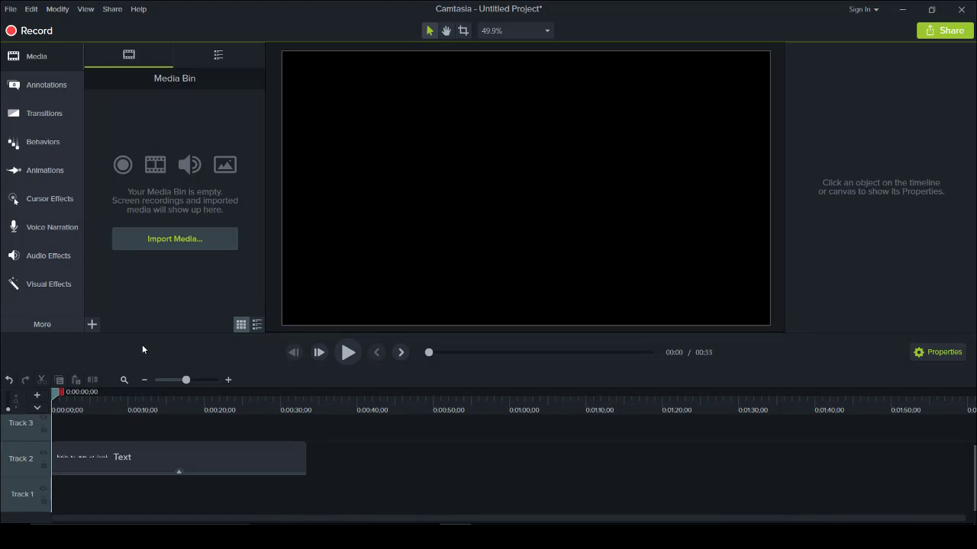
click(346, 354)
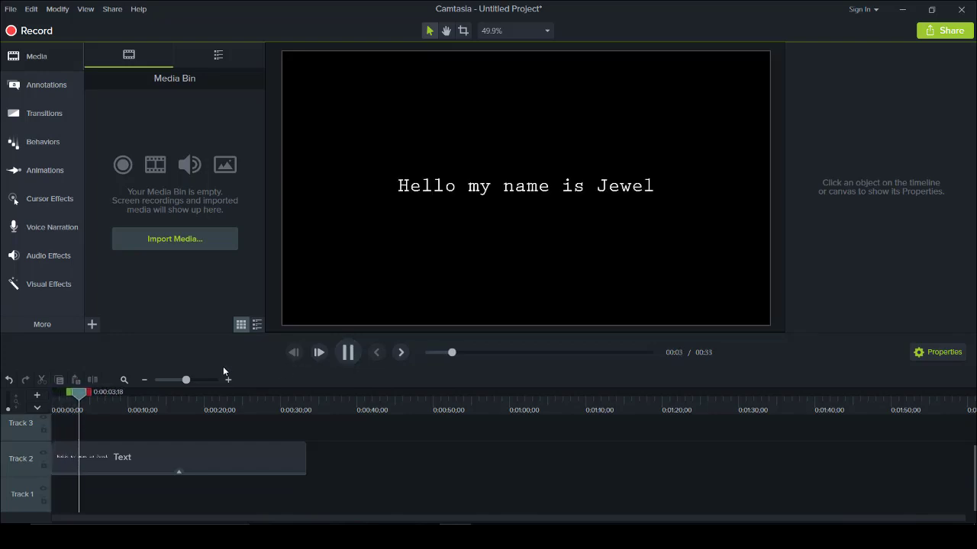
click(339, 358)
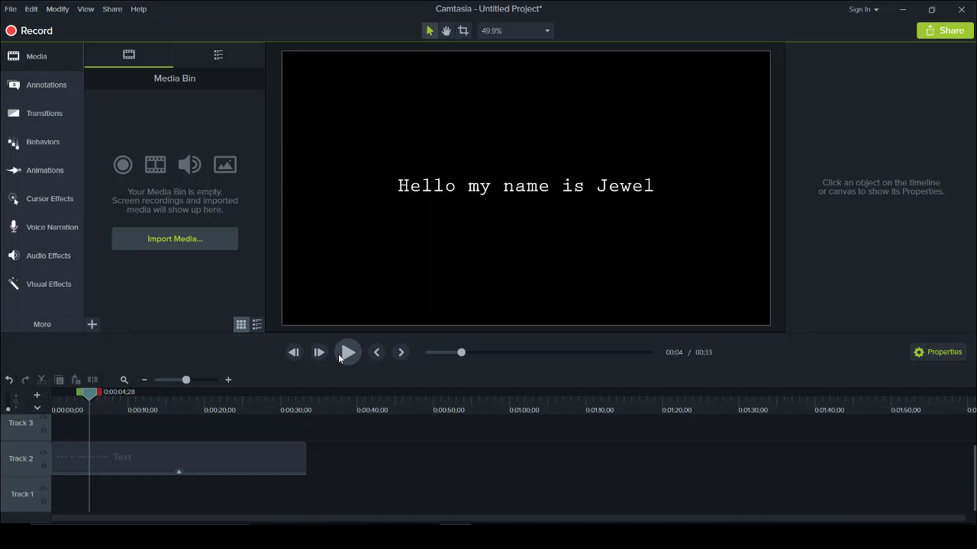
- Move the Hello text clip on Track 2 out to about 1:20
click(122, 456)
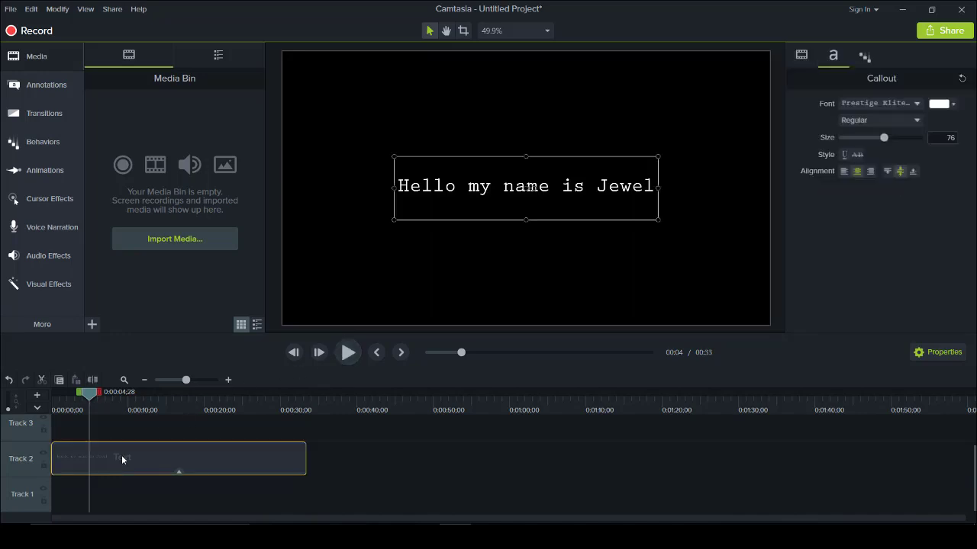
drag(89, 397, 55, 397)
drag(118, 458, 697, 450)
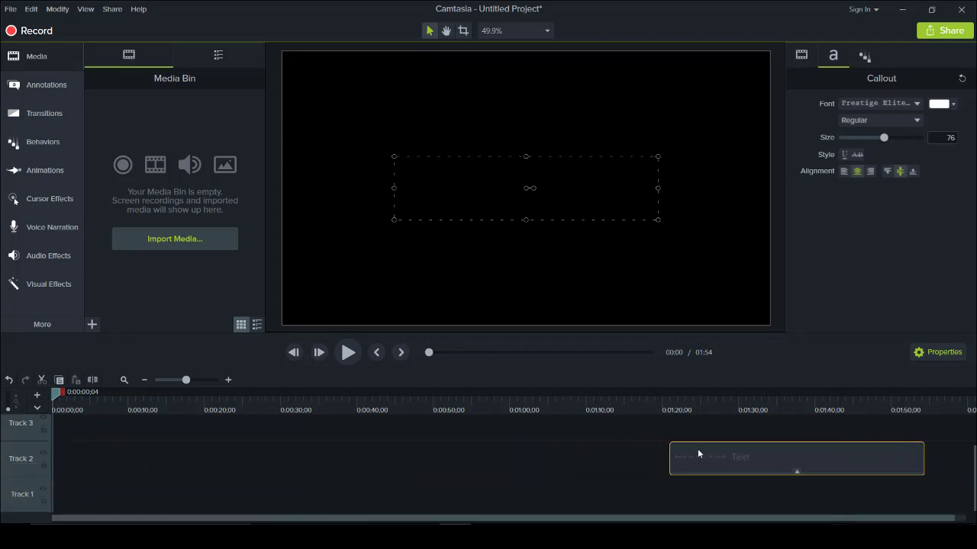
- Show the Annotations Callouts library in the side panel
click(17, 57)
click(17, 57)
click(19, 82)
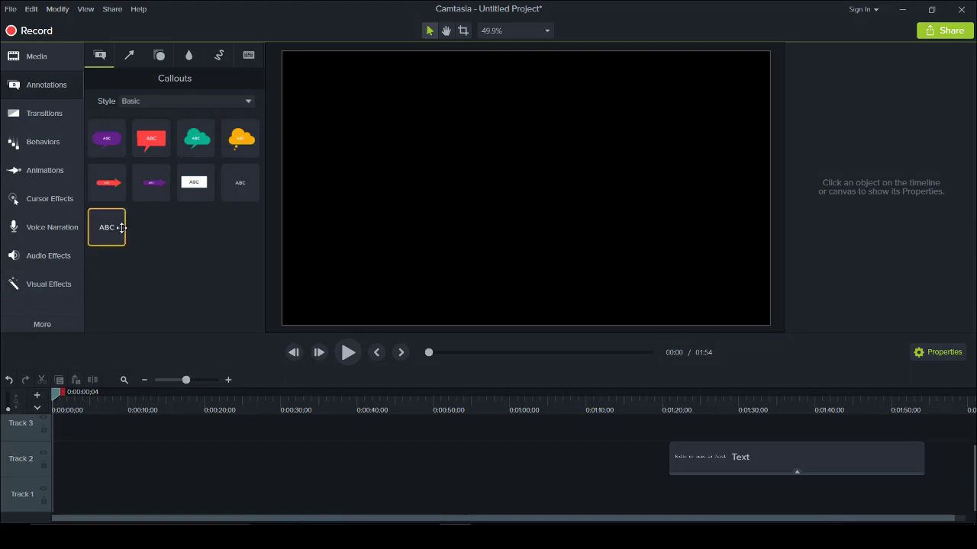
- Place a plain text callout at Track 2 start reading 'This is the typewriter effect'
click(195, 183)
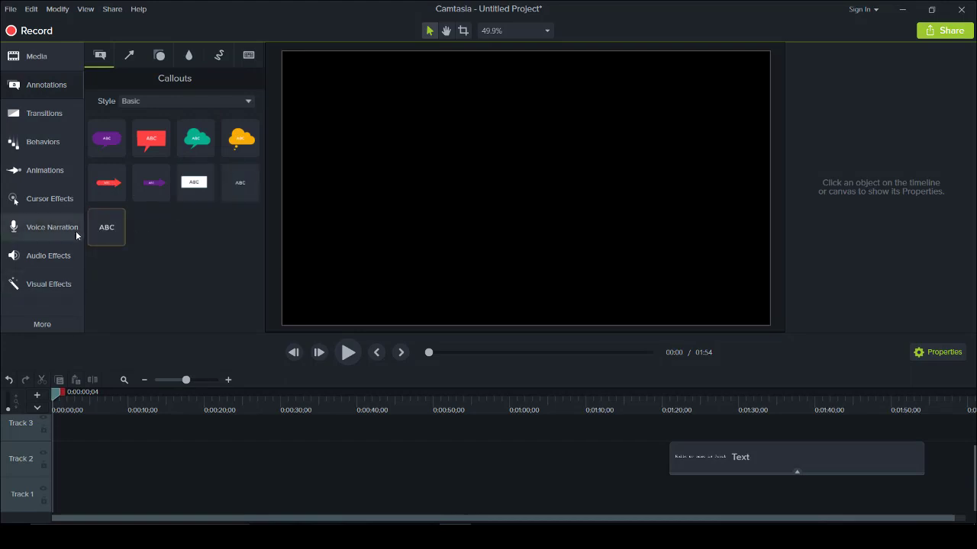
click(240, 183)
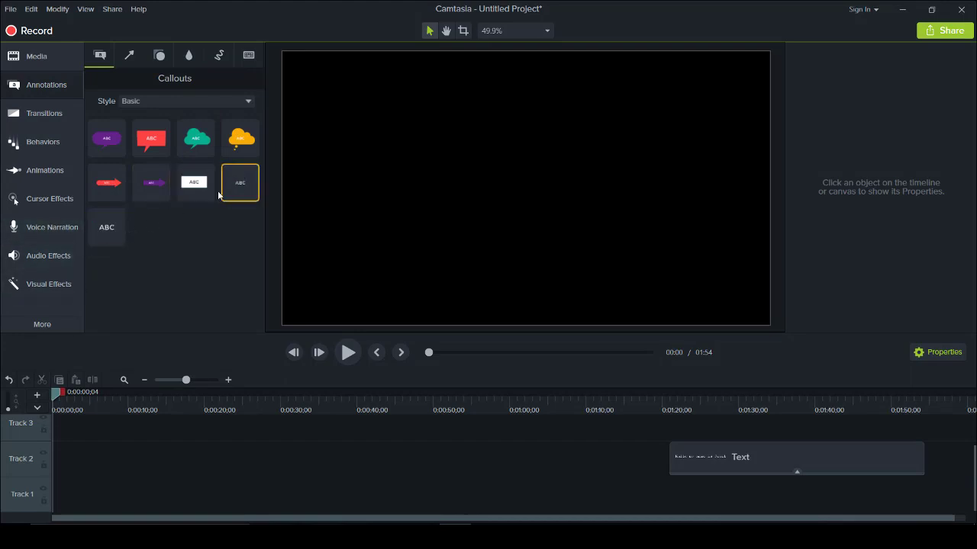
drag(107, 228, 50, 458)
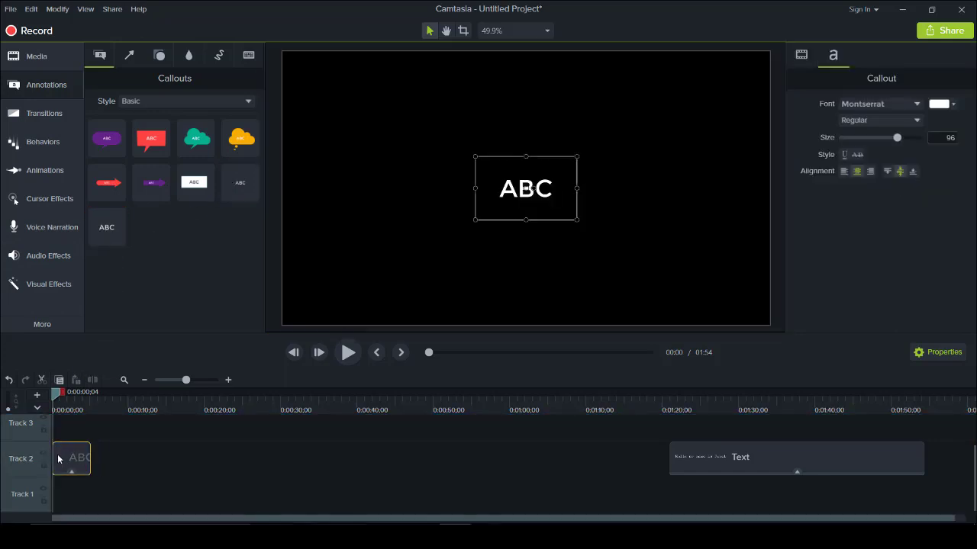
double_click(505, 194)
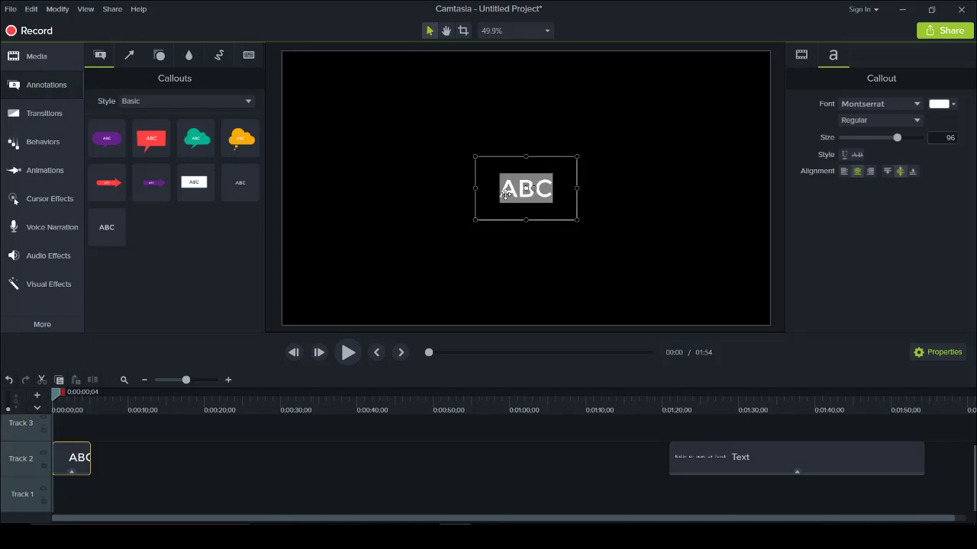
text(This is)
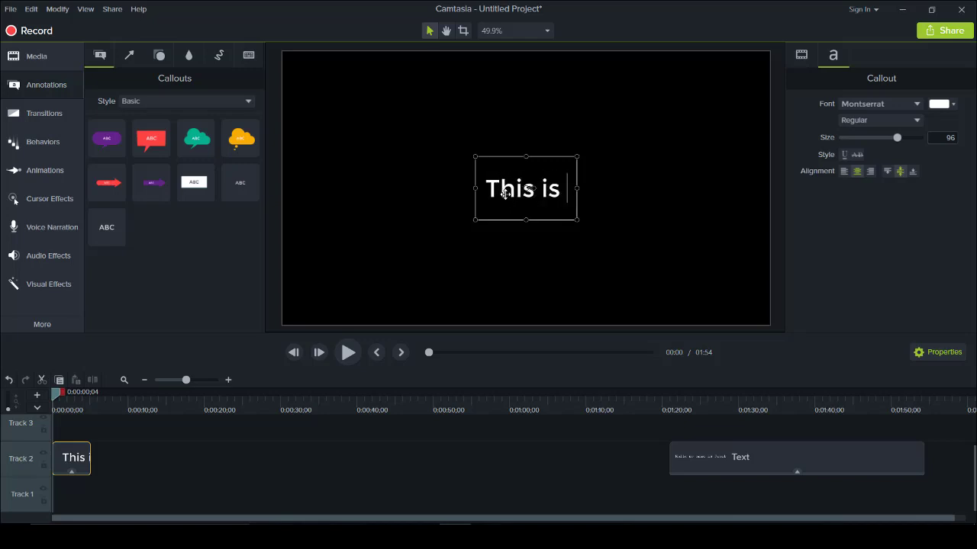
text( th)
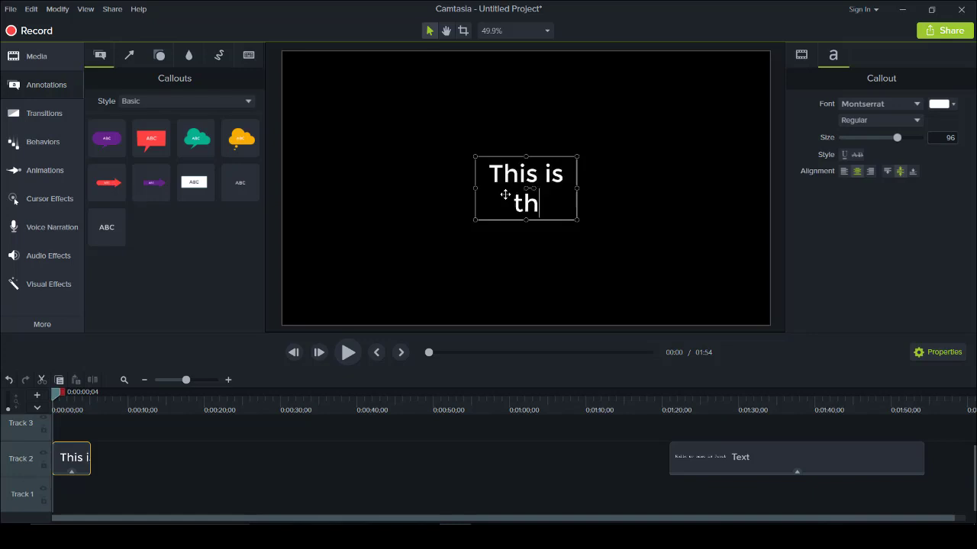
text(e typ)
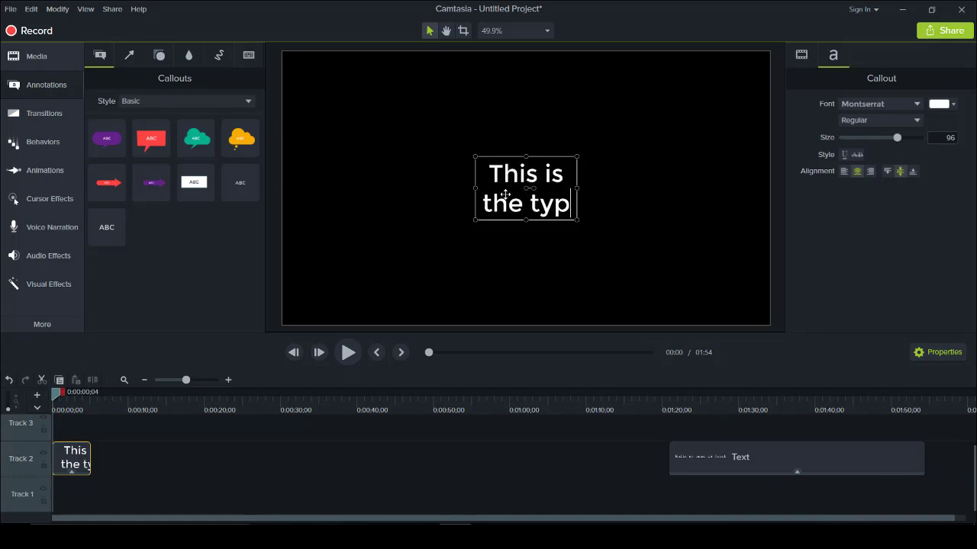
text(ewriter)
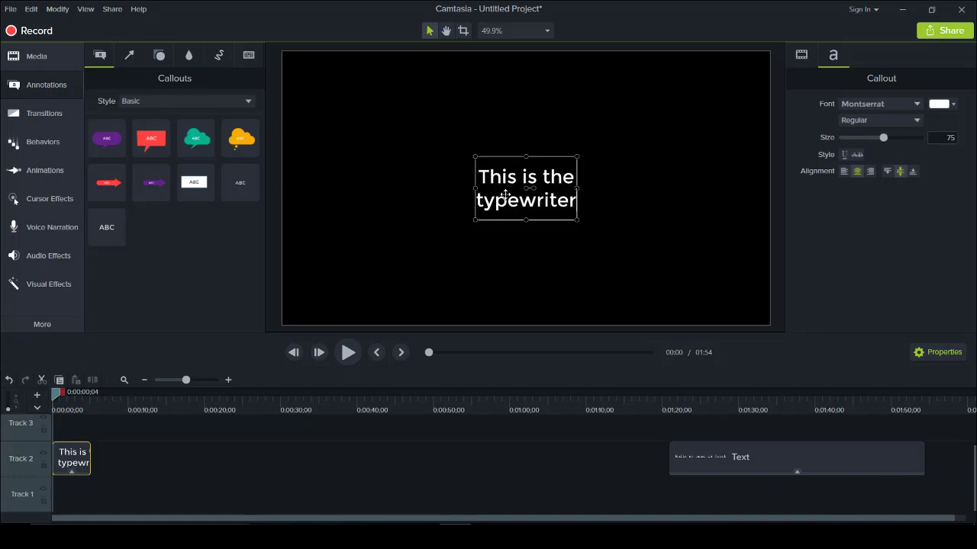
text( effect)
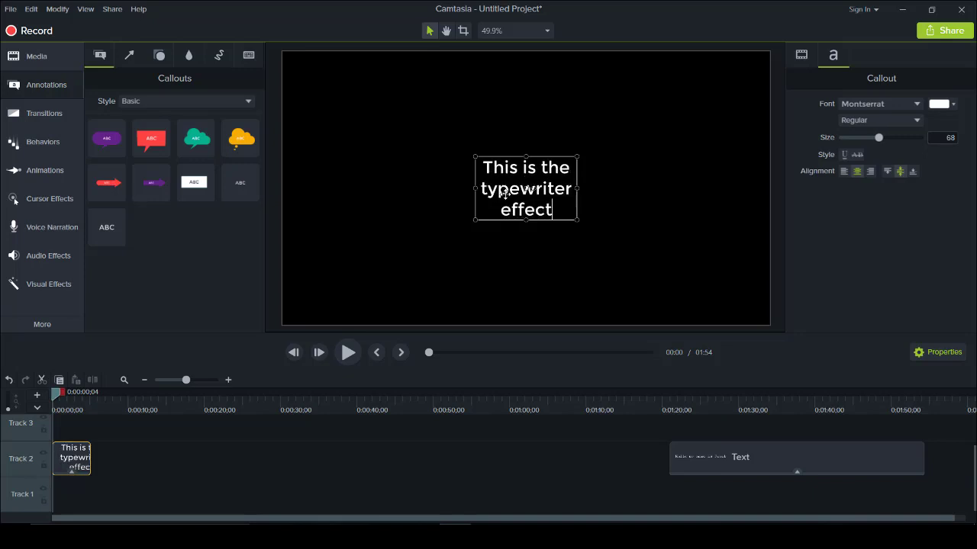
- Stretch the callout box wider on both sides and centre it on the canvas
drag(578, 187, 742, 181)
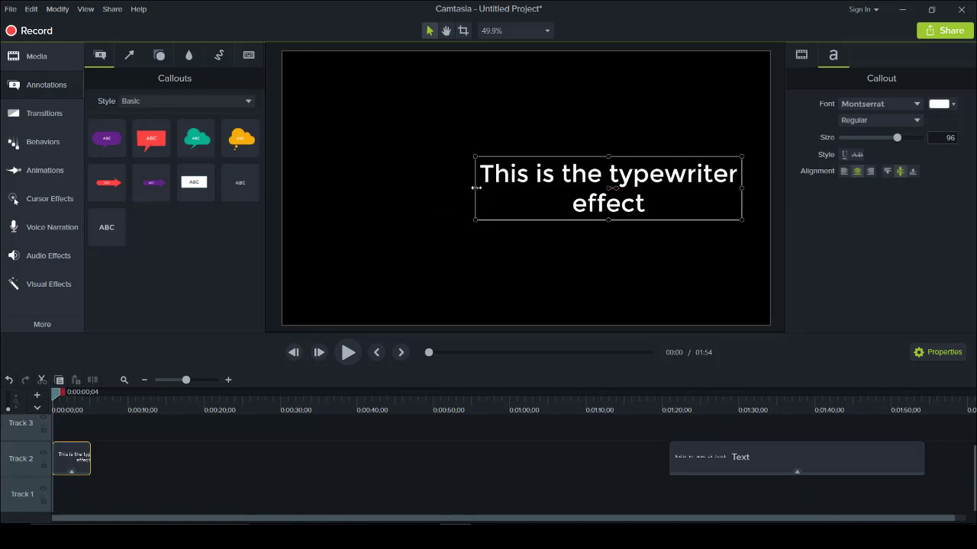
drag(473, 187, 290, 174)
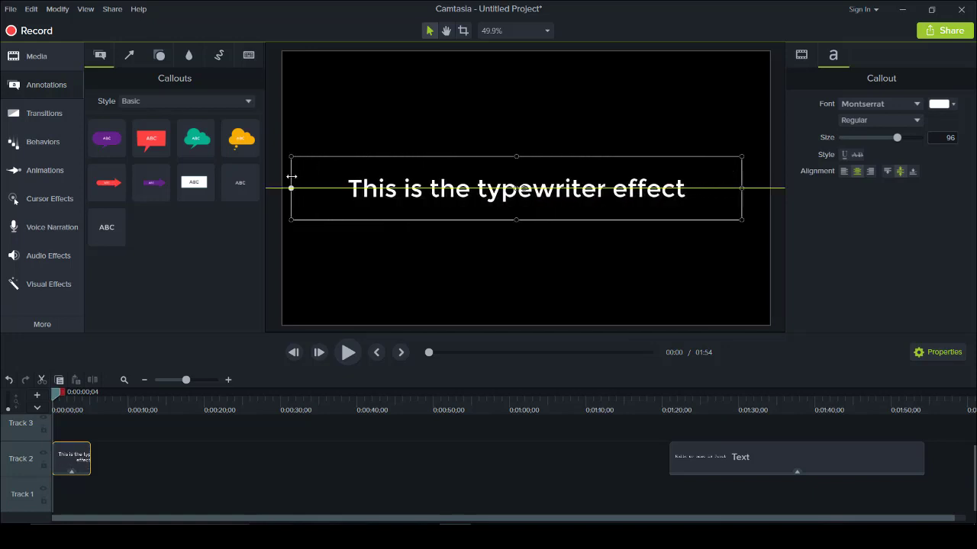
drag(493, 190, 499, 186)
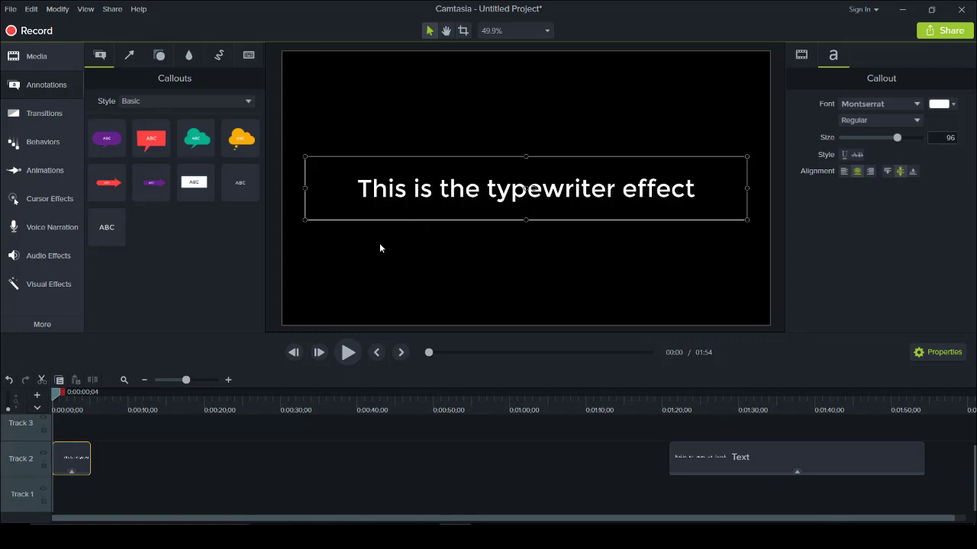
- Style the callout text in white Prestige Elite Std at size 96
double_click(454, 191)
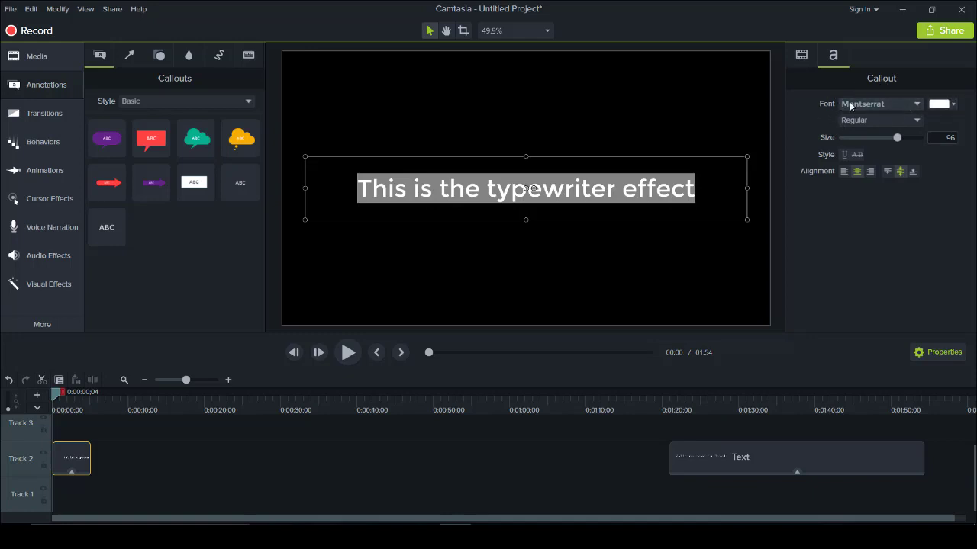
click(906, 107)
scroll(876, 221, down, 5)
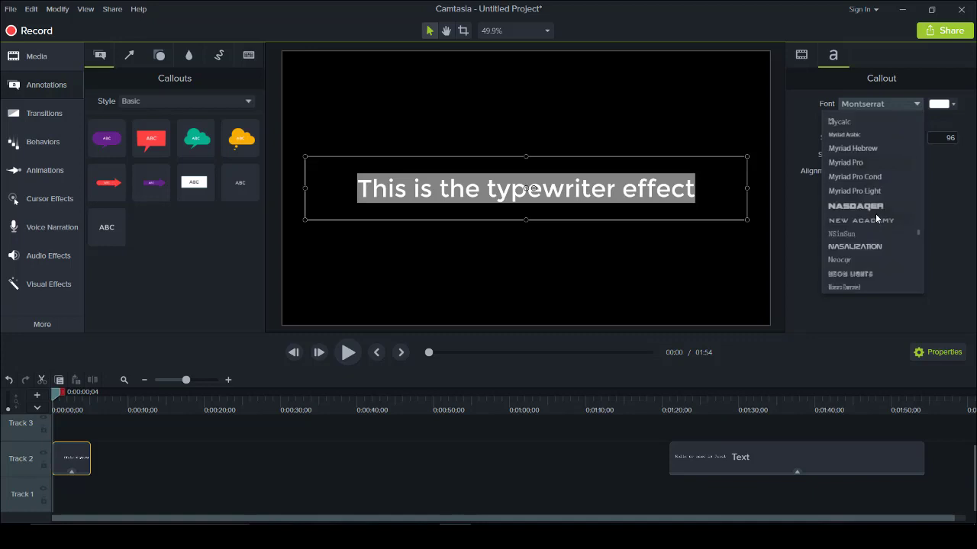
scroll(876, 219, down, 8)
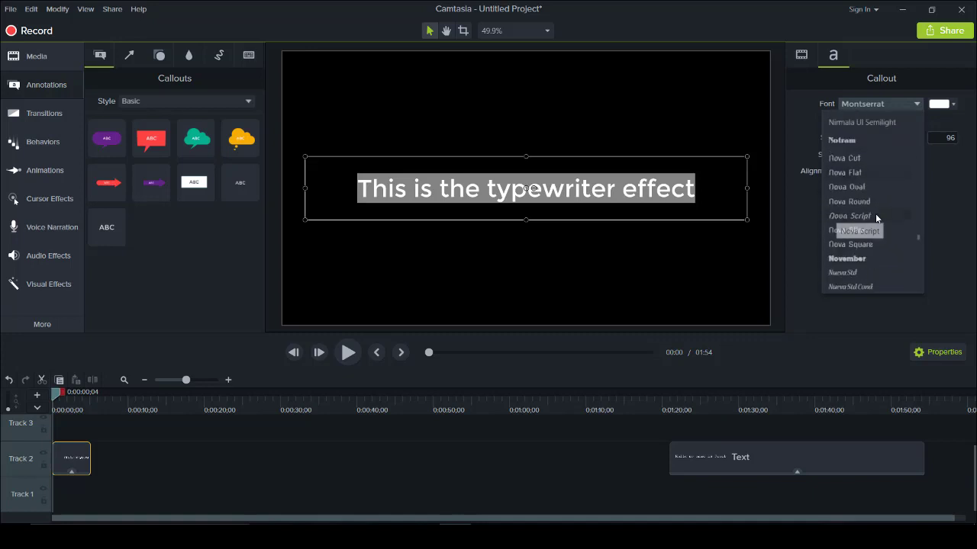
scroll(876, 218, down, 5)
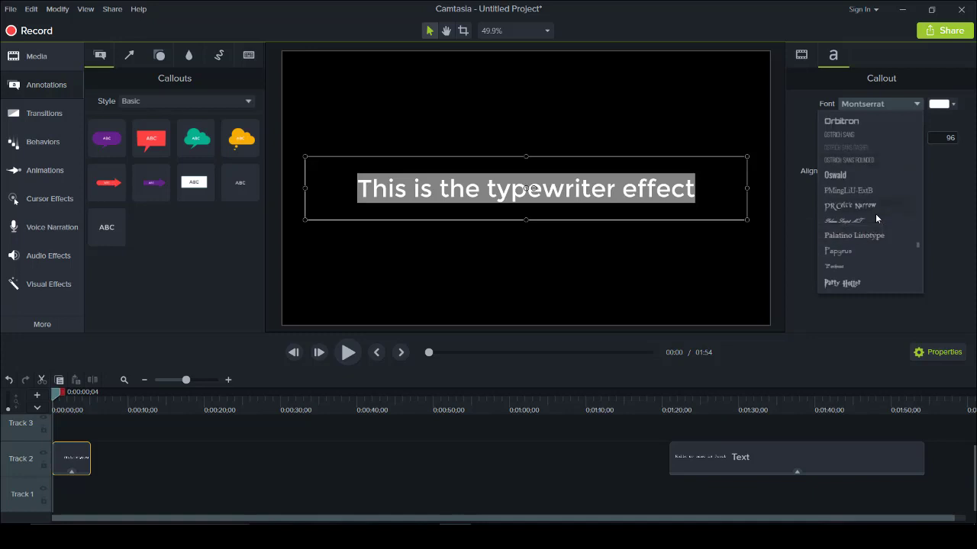
scroll(875, 217, down, 5)
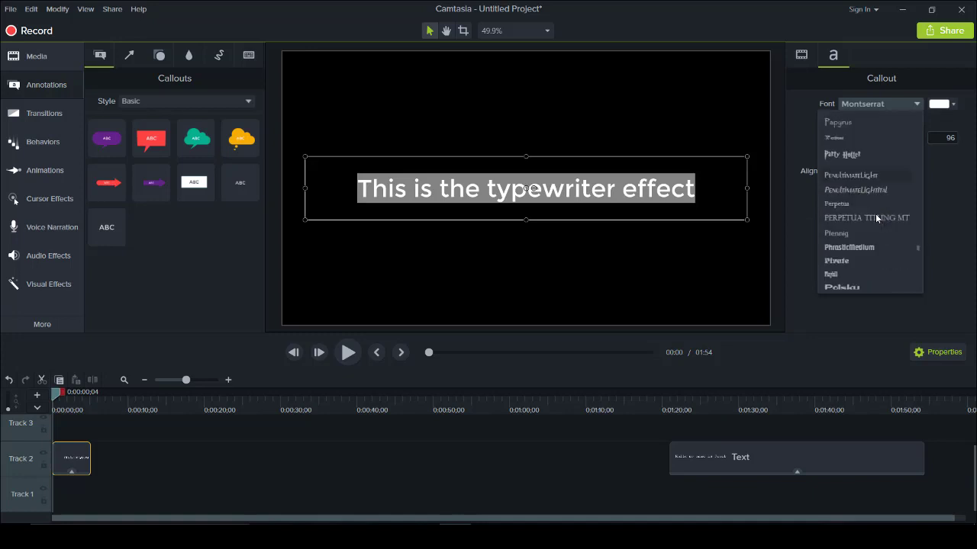
scroll(875, 218, down, 3)
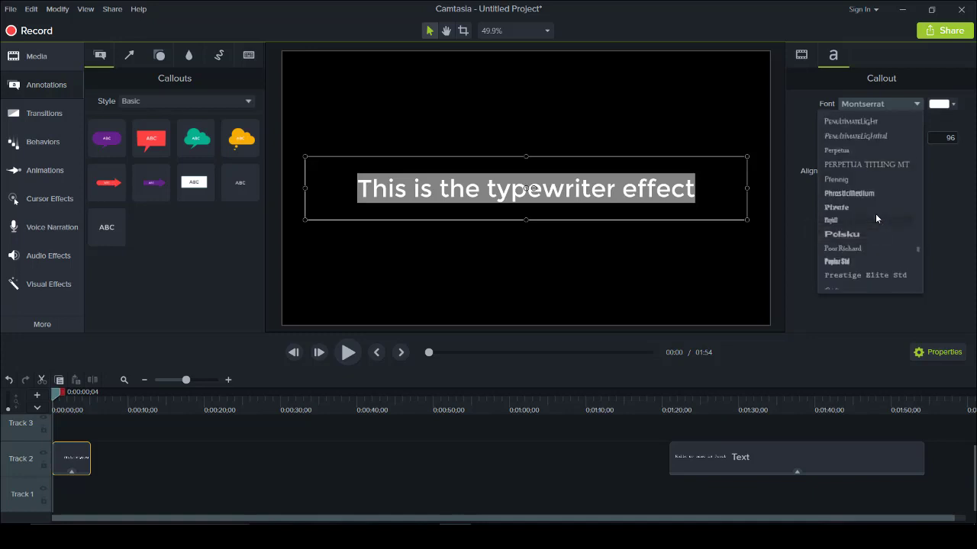
click(848, 276)
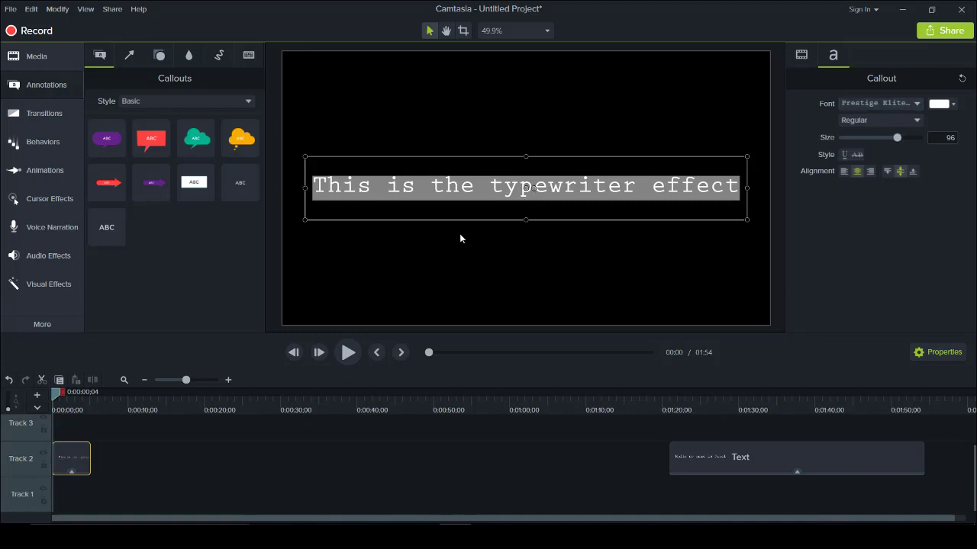
click(272, 293)
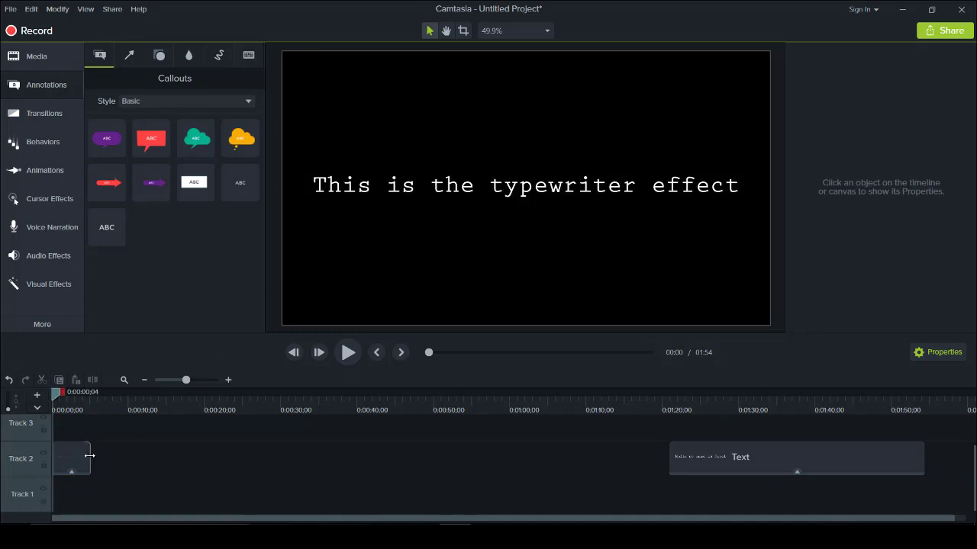
- Extend the Track 2 callout clip, apply the Reveal behavior, and preview it
drag(90, 455, 190, 453)
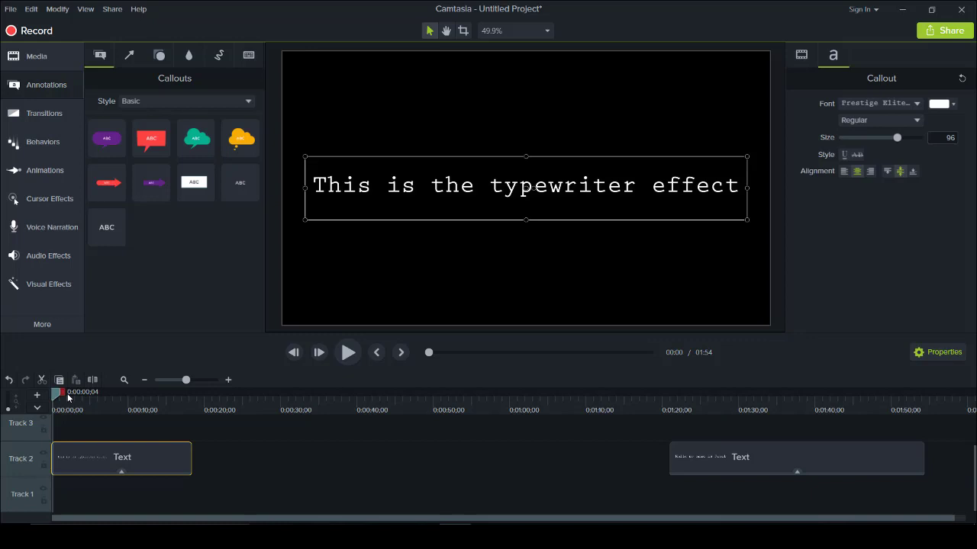
click(33, 151)
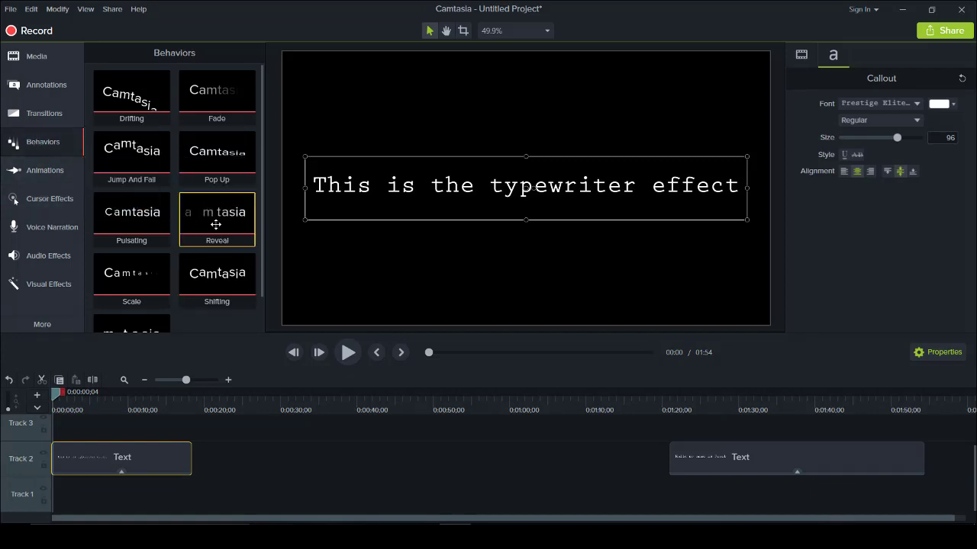
drag(217, 213, 92, 457)
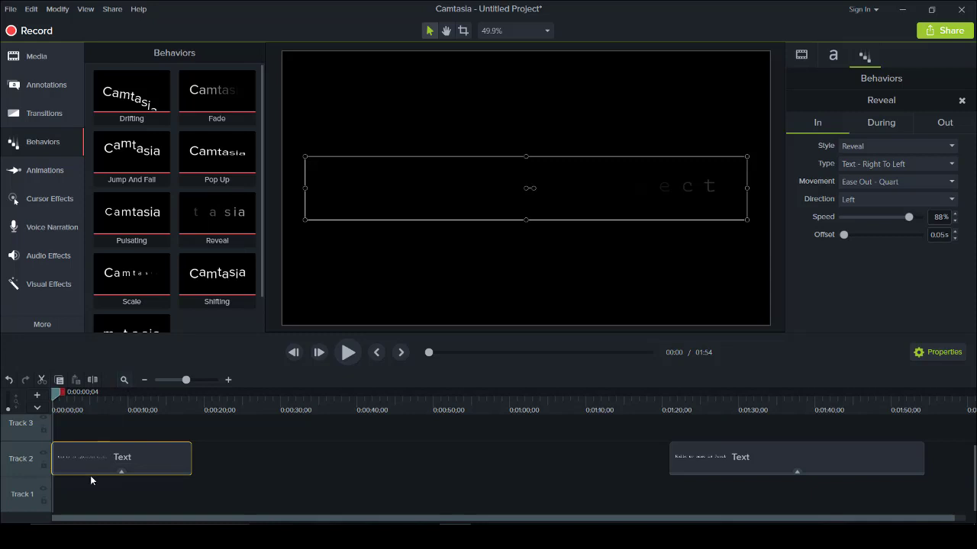
key(space)
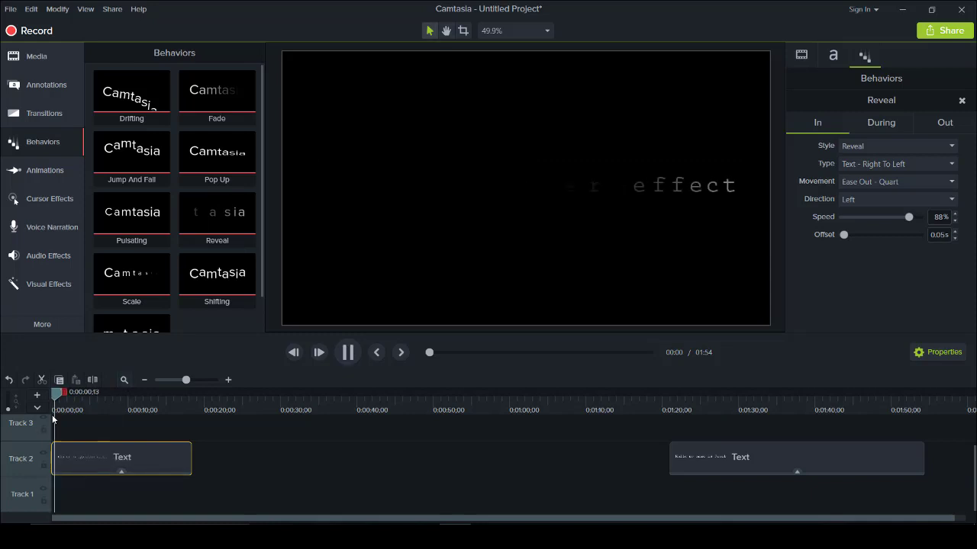
click(338, 357)
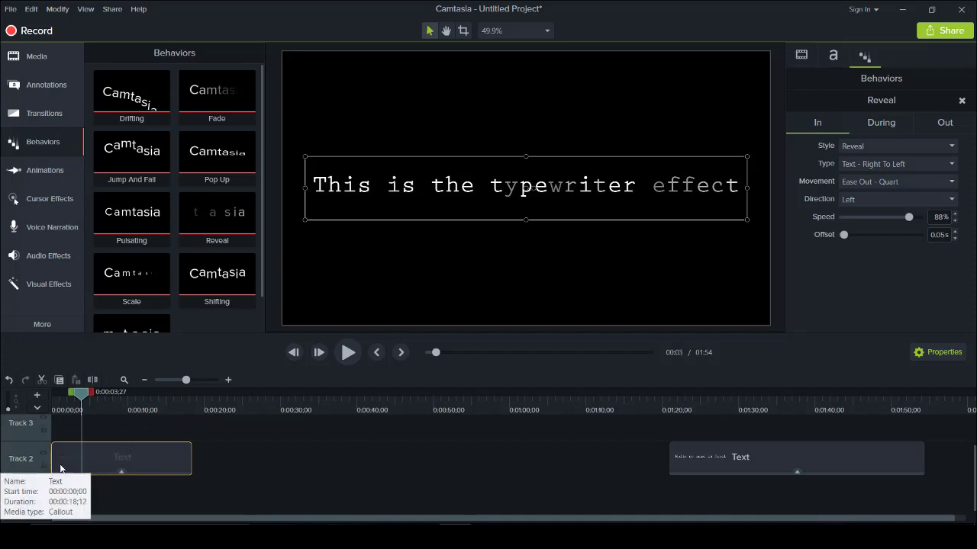
- Set the Reveal behavior's During and Out styles to None
click(873, 127)
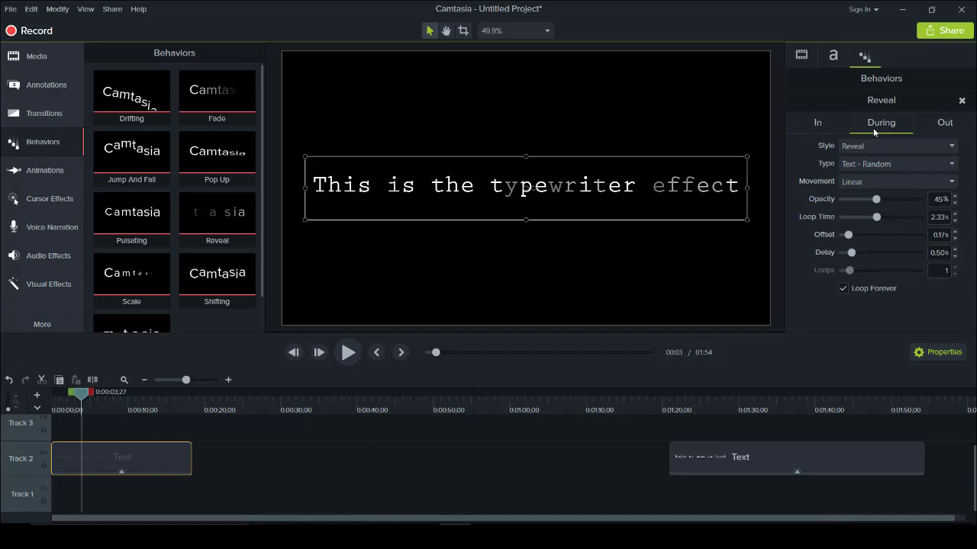
click(863, 145)
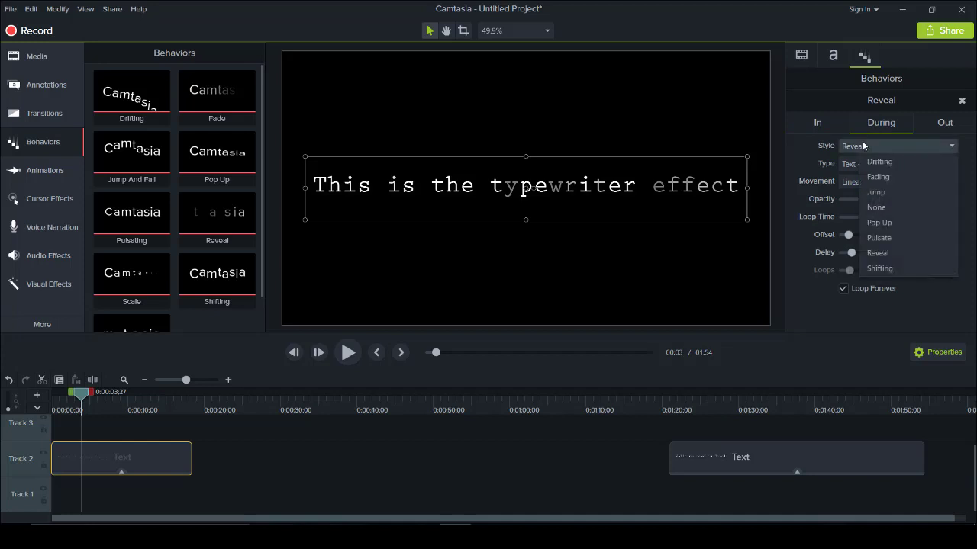
click(877, 204)
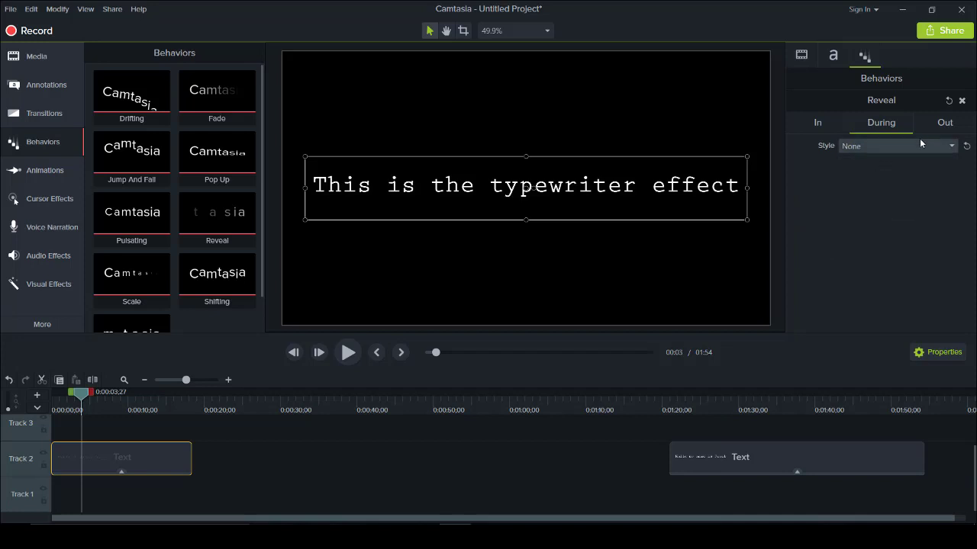
click(940, 124)
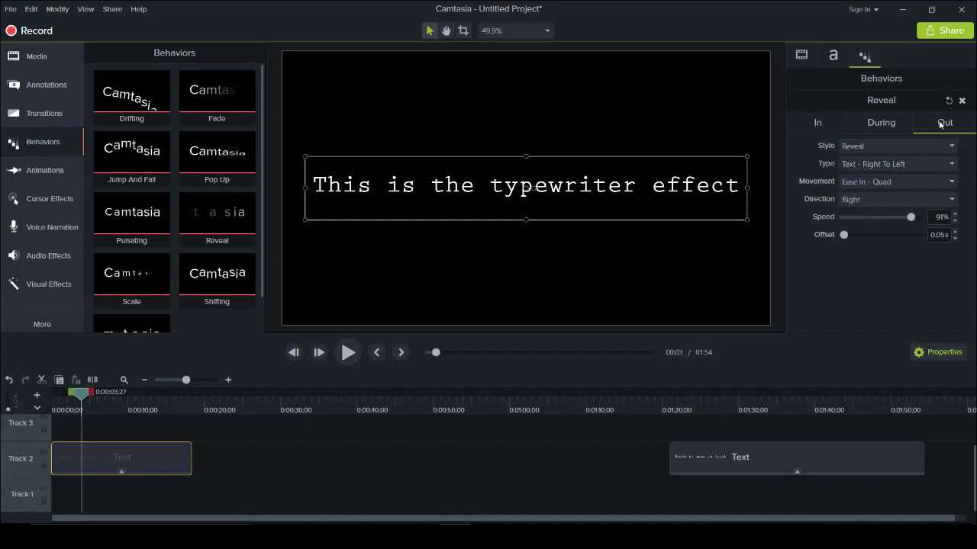
click(850, 150)
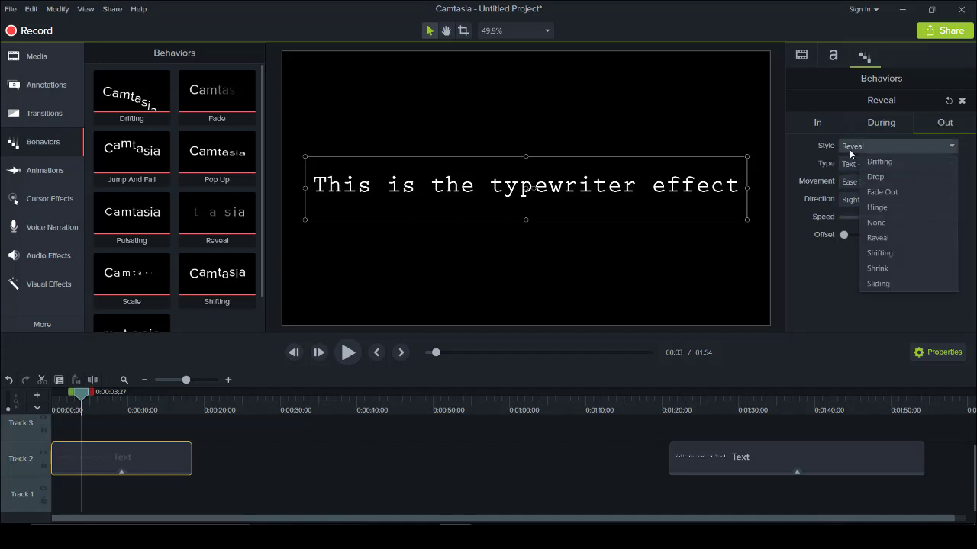
click(879, 228)
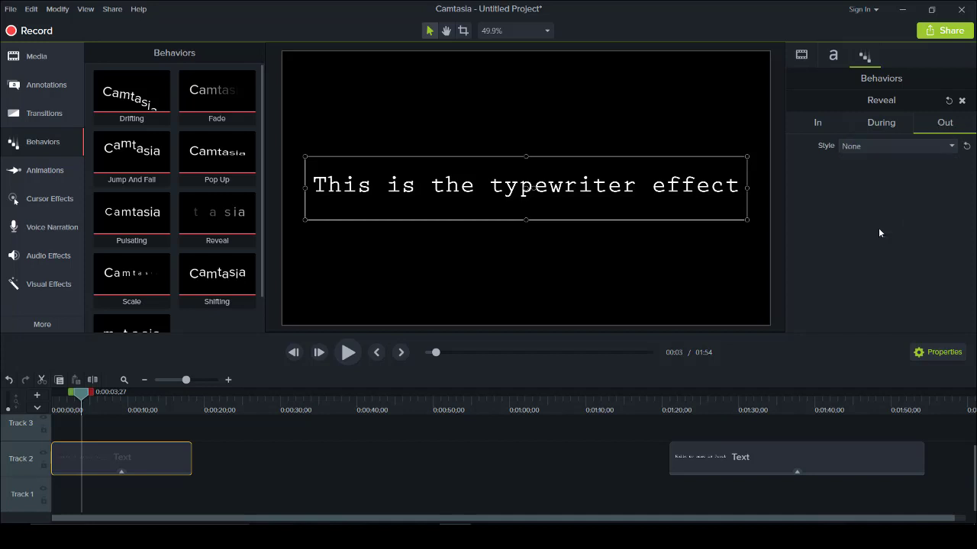
click(809, 123)
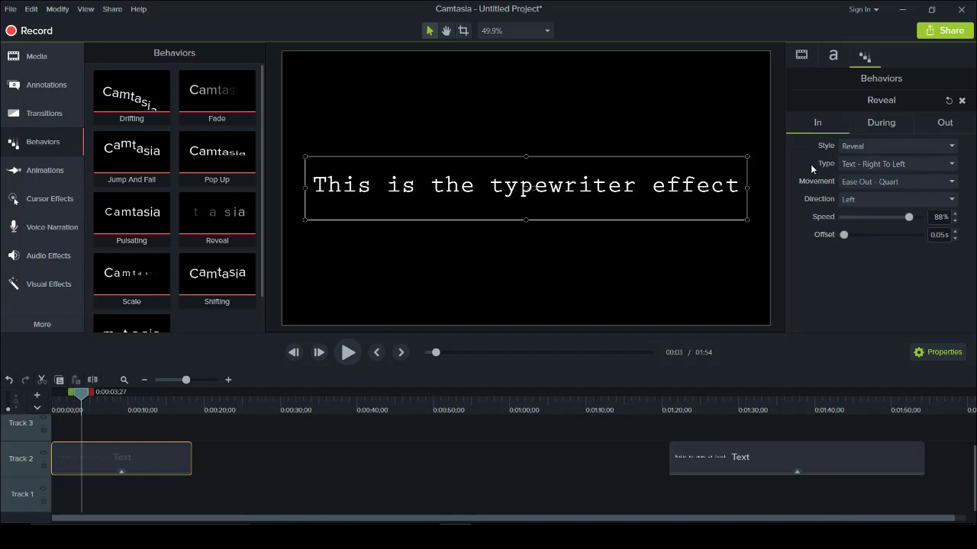
- Set the Reveal In type to Text - First To Last, 100% speed, 0.16s offset
click(930, 171)
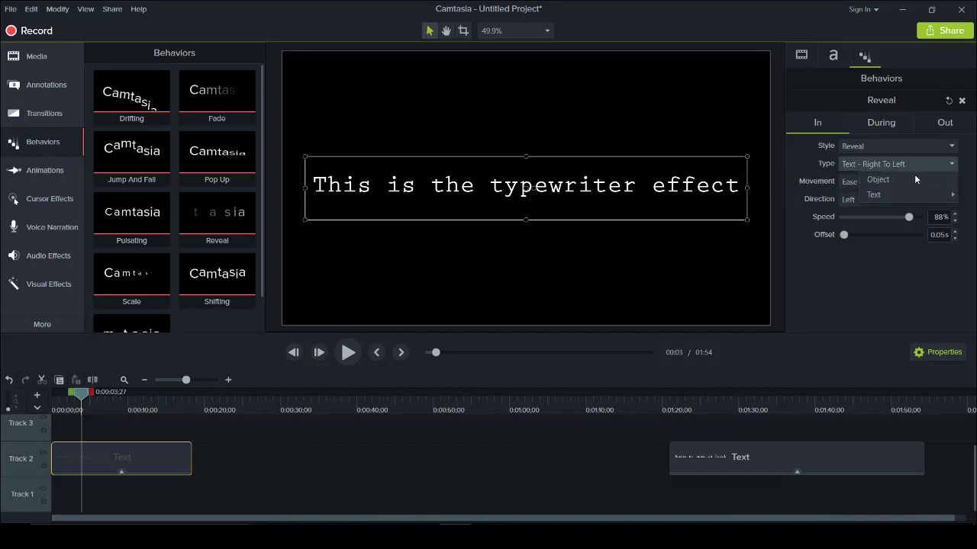
mouse_move(887, 195)
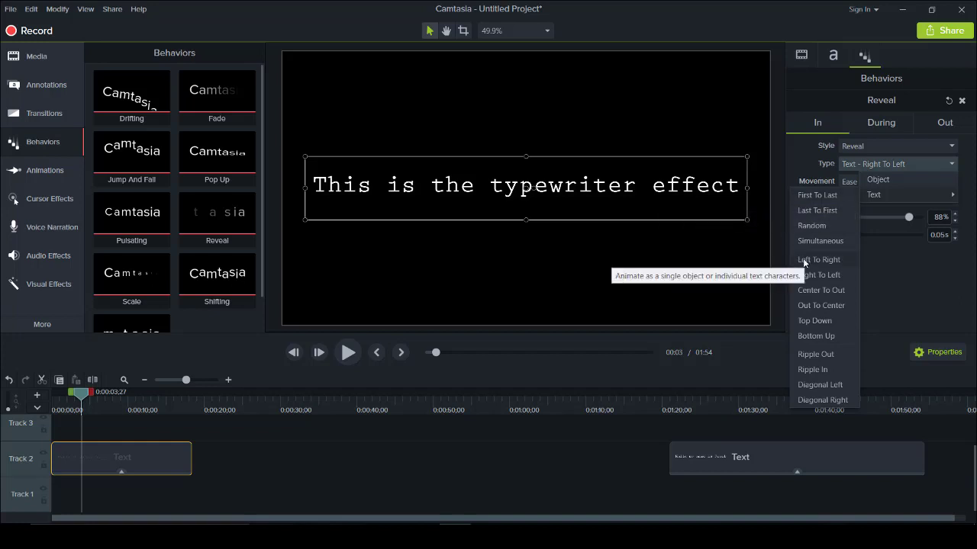
click(808, 196)
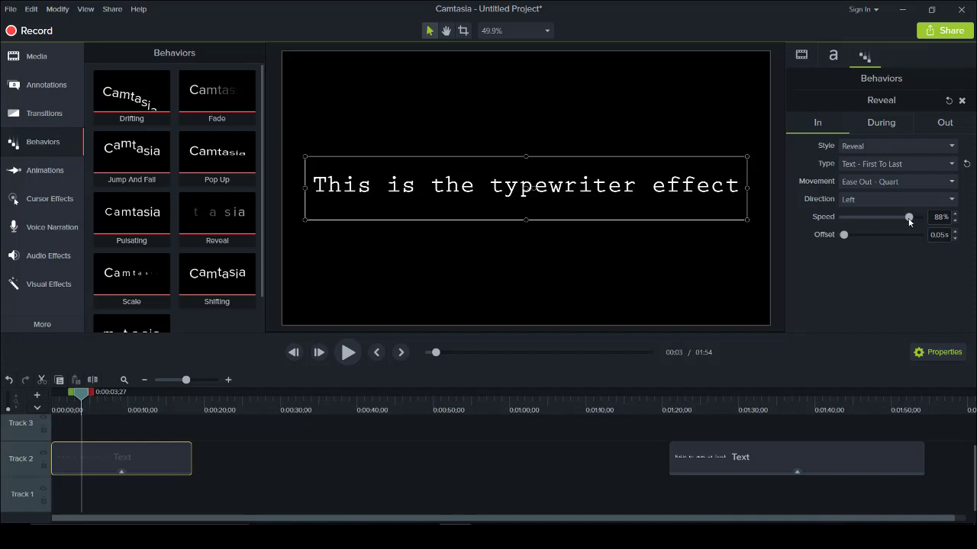
drag(908, 218, 918, 221)
drag(842, 233, 845, 235)
drag(846, 235, 847, 235)
drag(81, 394, 33, 403)
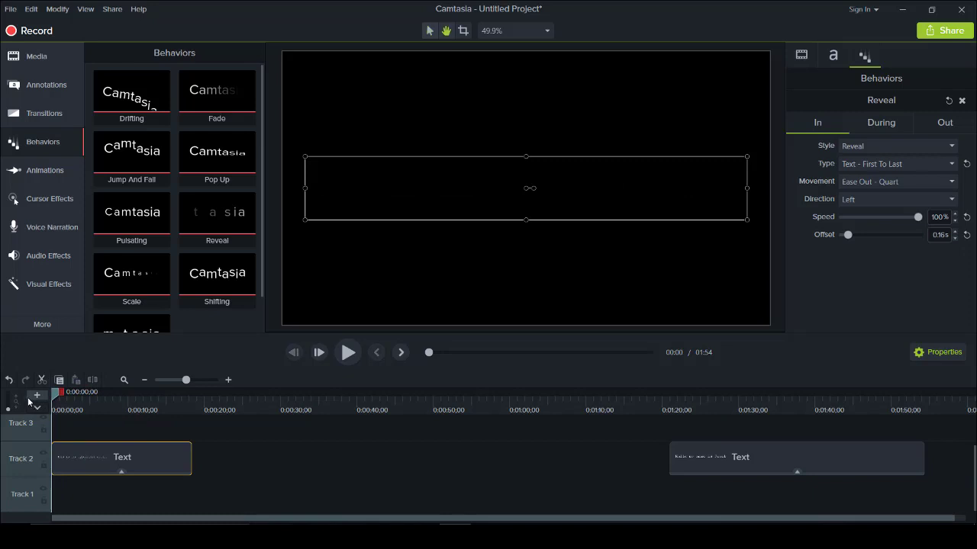
key(space)
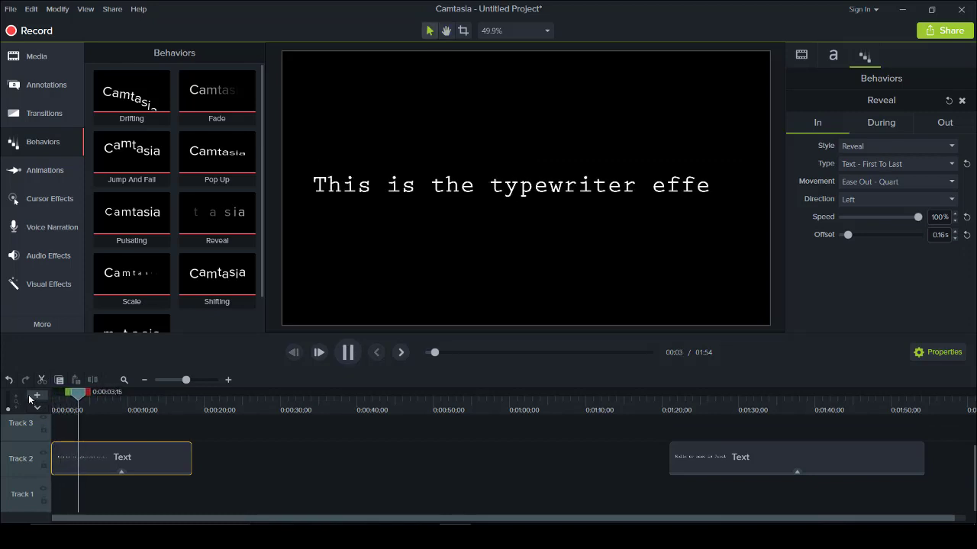
click(347, 353)
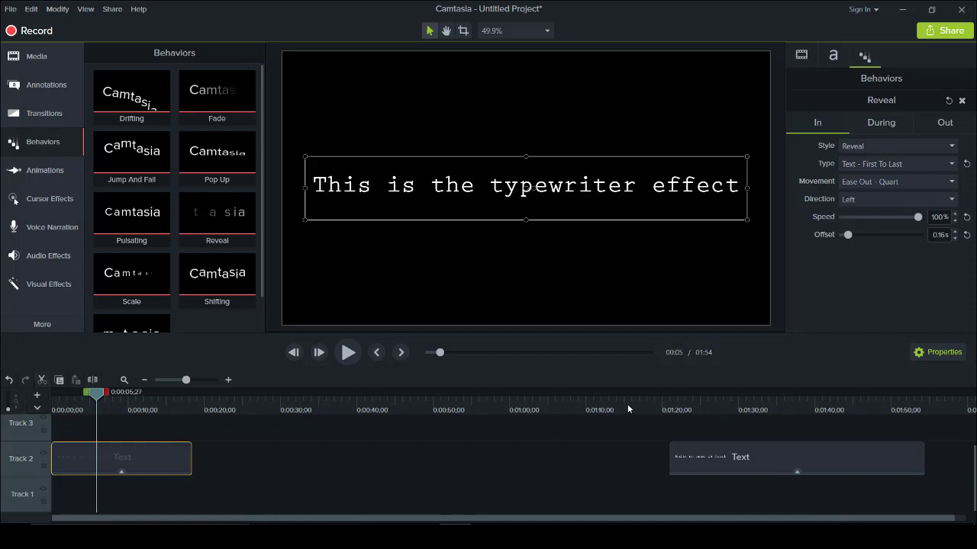
click(671, 409)
key(space)
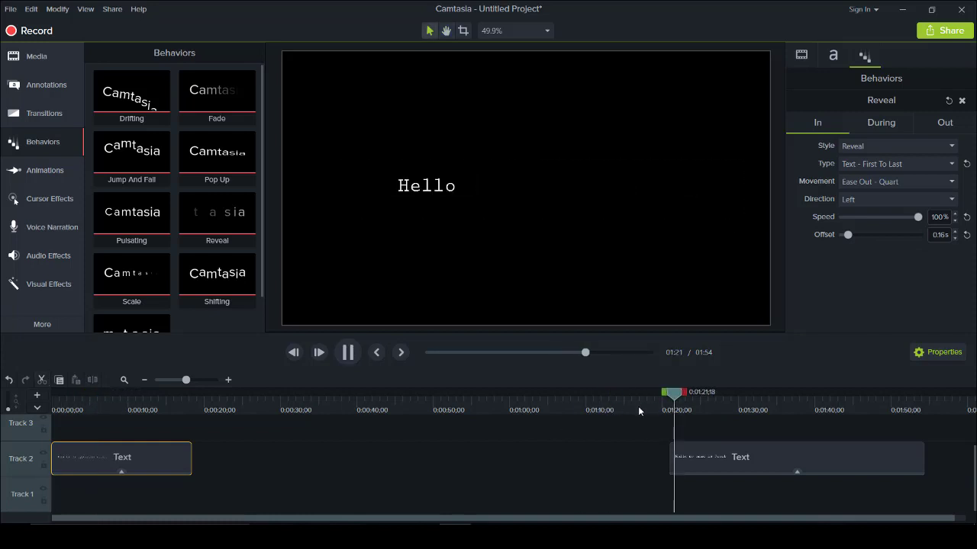
click(642, 405)
click(348, 354)
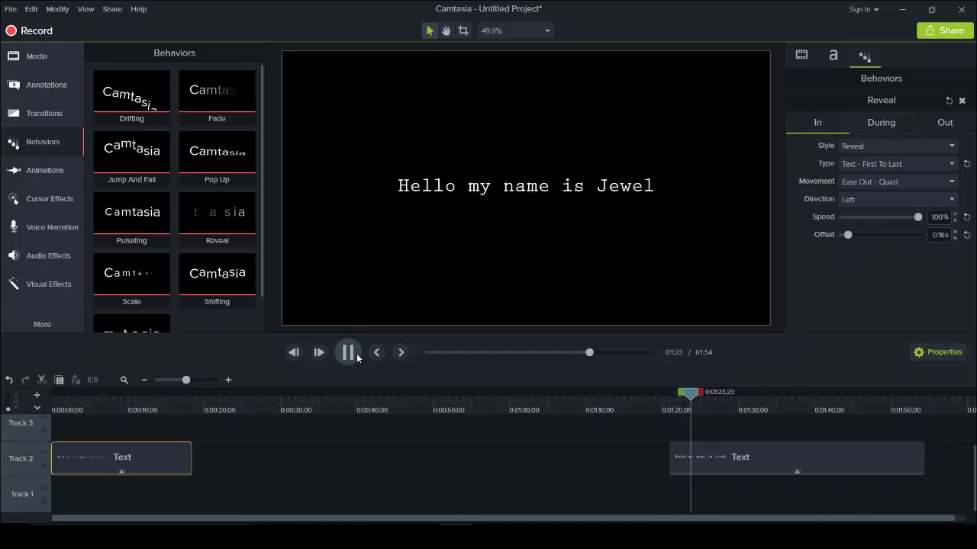
click(348, 352)
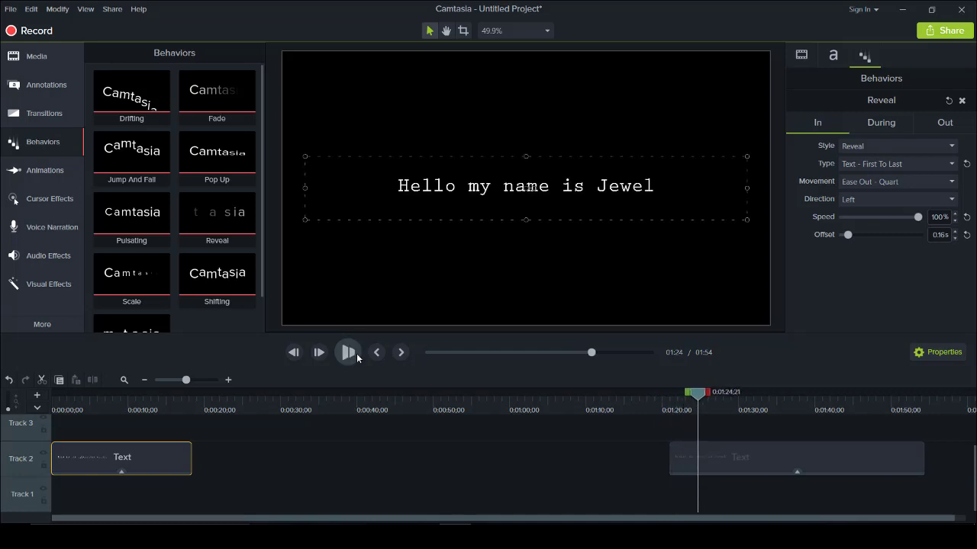
click(98, 405)
key(ctrl+Home)
key(space)
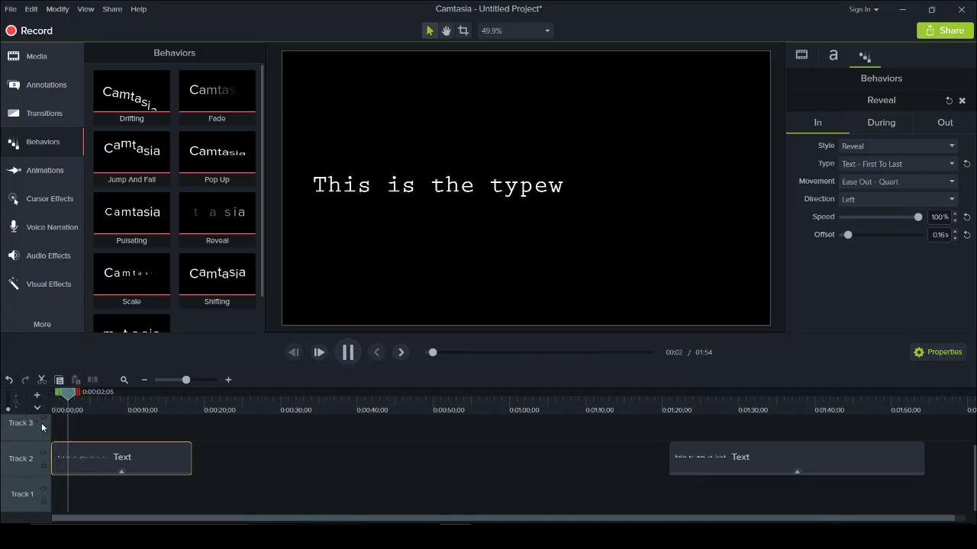
click(348, 353)
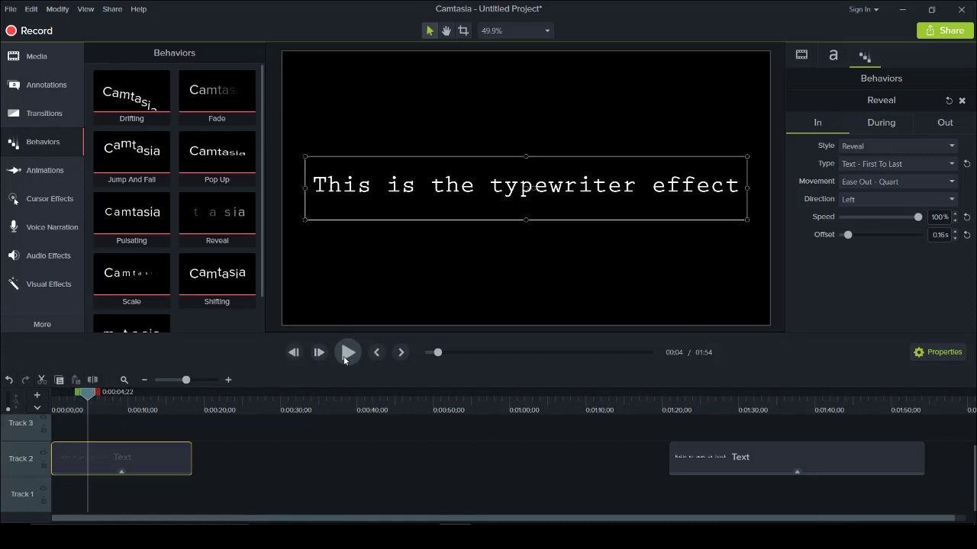